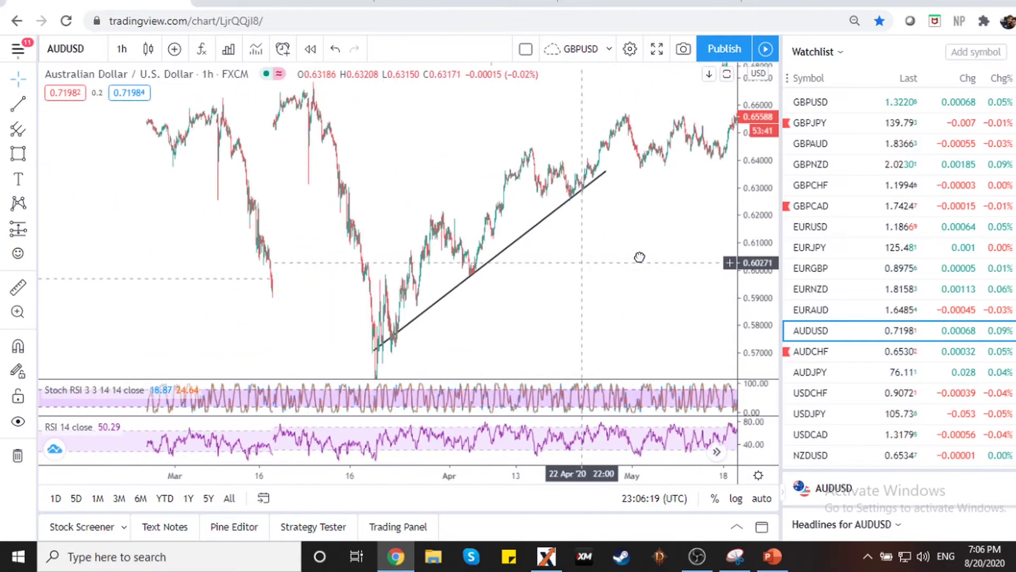
Step: Examine the AUDUSD hourly price action along the rising trend line from late March to late April 2020
scroll(549, 306, "up", 2)
scroll(549, 305, "up", 2)
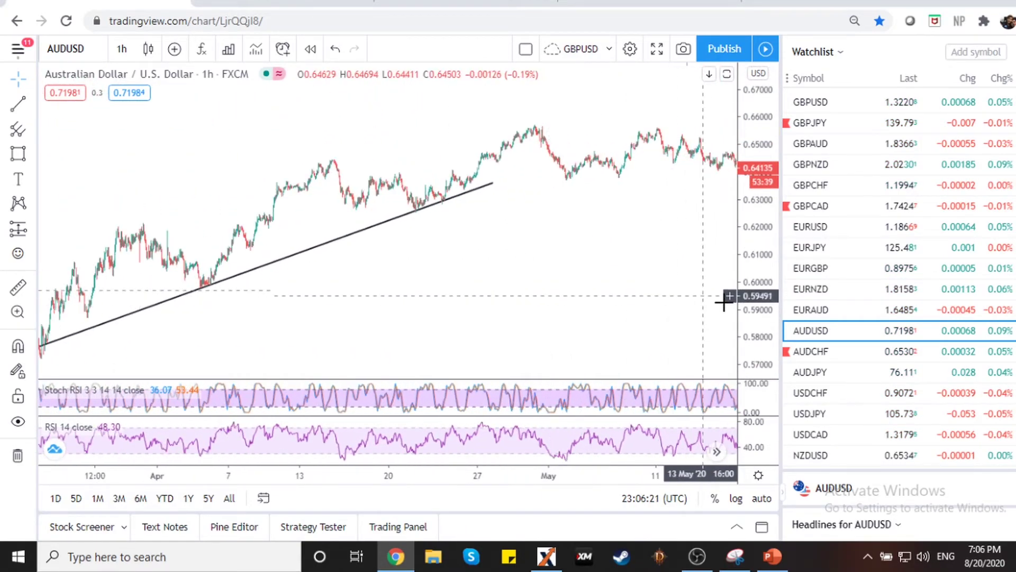
left_click_drag(766, 297, 766, 139)
left_click_drag(512, 217, 657, 161)
left_click_drag(748, 256, 749, 195)
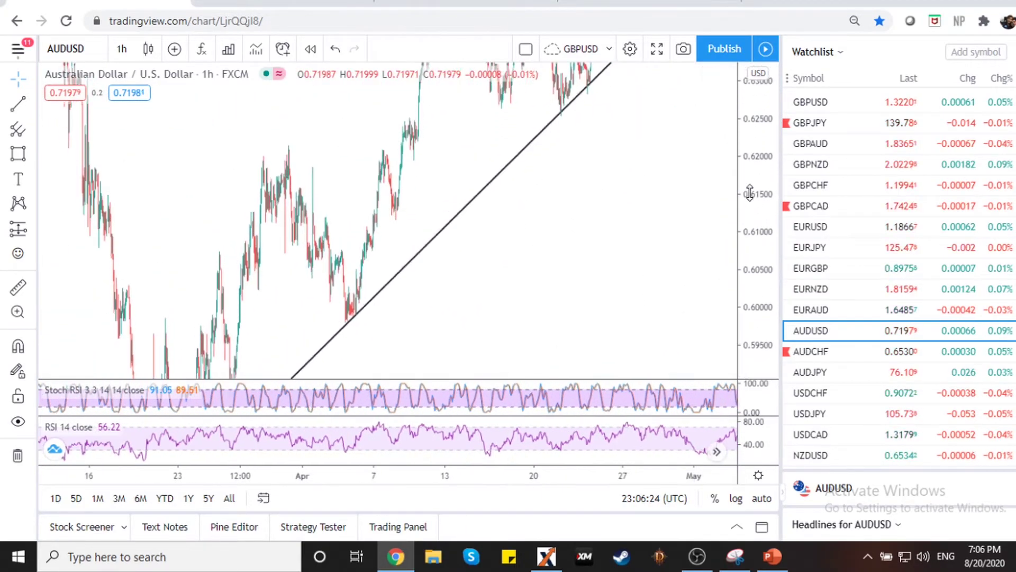
scroll(533, 244, "down", 2)
scroll(582, 223, "down", 1)
left_click_drag(755, 145, 755, 335)
scroll(692, 266, "up", 3)
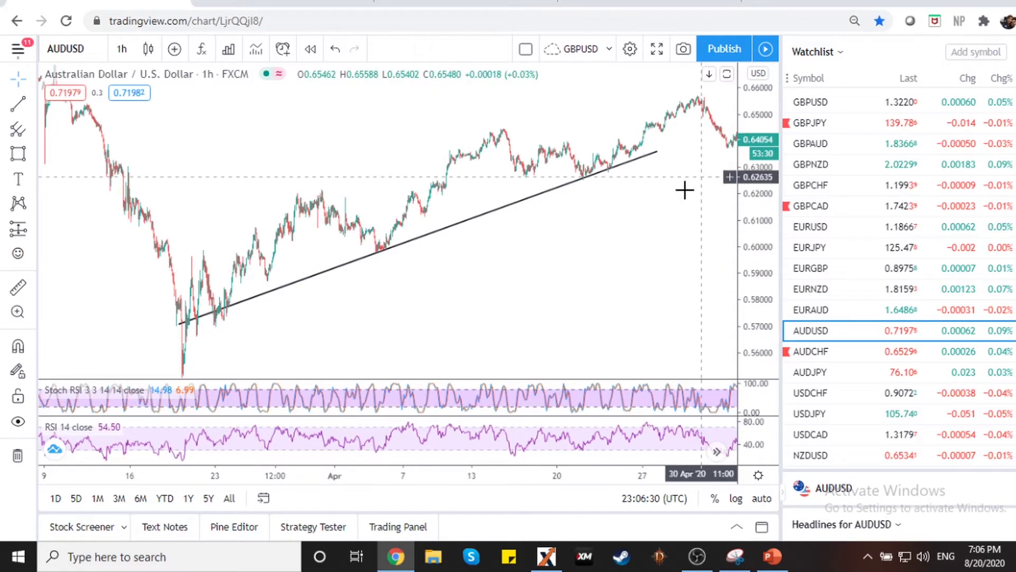
scroll(690, 267, "up", 3)
scroll(704, 269, "up", 1)
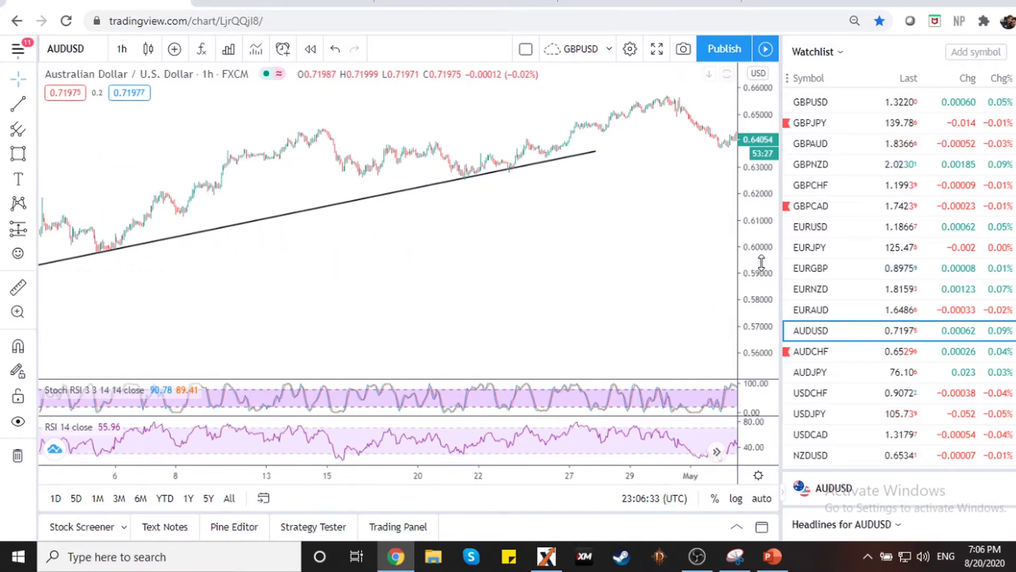
left_click_drag(761, 264, 746, 136)
left_click_drag(541, 247, 665, 336)
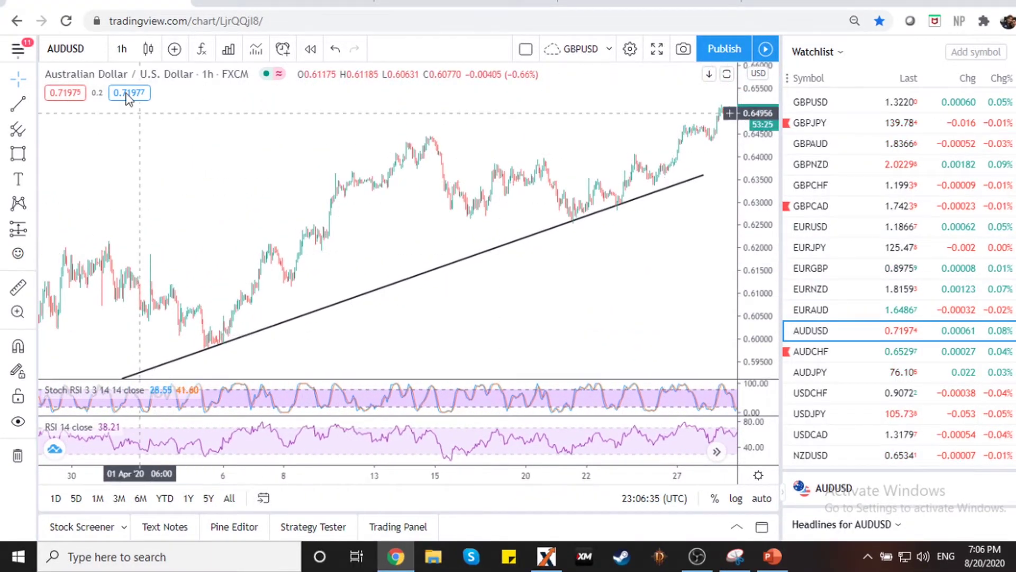
Step: Draw a descending trend line from the 14 April high near 0.6443 across the lower highs down to the rising trend line
scroll(567, 296, "up", 2)
scroll(567, 296, "up", 2)
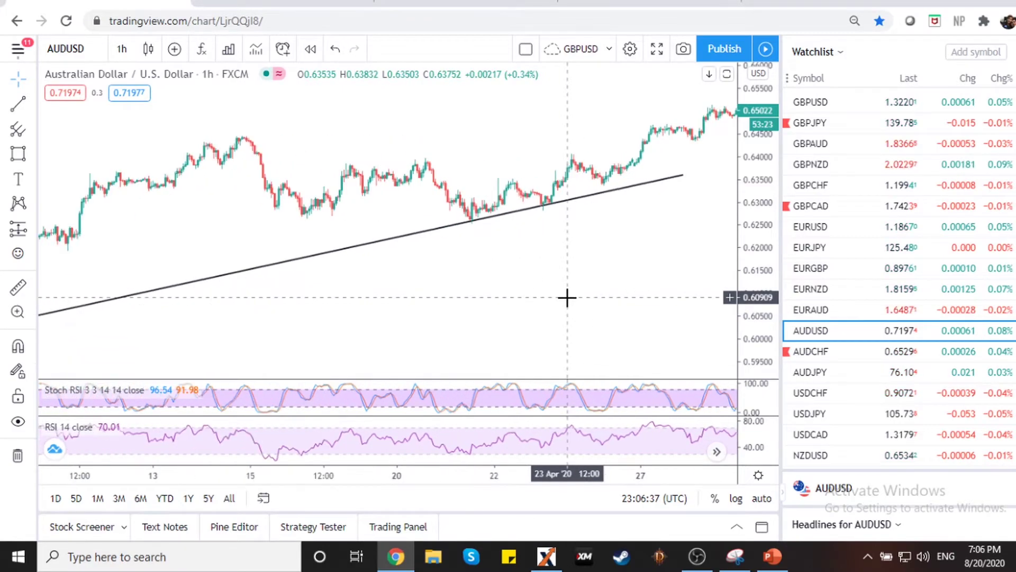
left_click_drag(756, 275, 752, 198)
left_click_drag(580, 300, 627, 342)
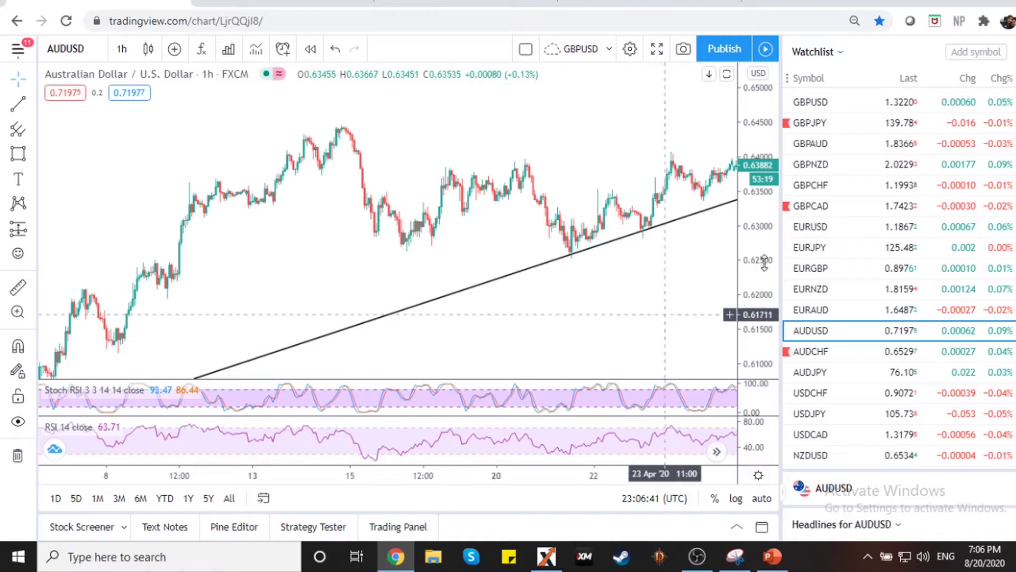
left_click_drag(766, 267, 763, 236)
left_click_drag(693, 313, 629, 329)
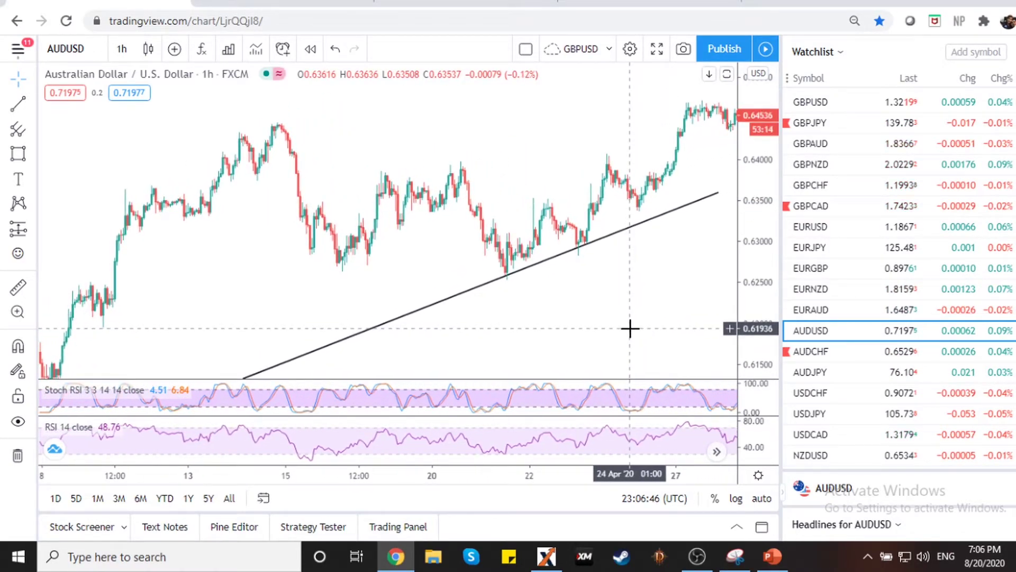
left_click(18, 103)
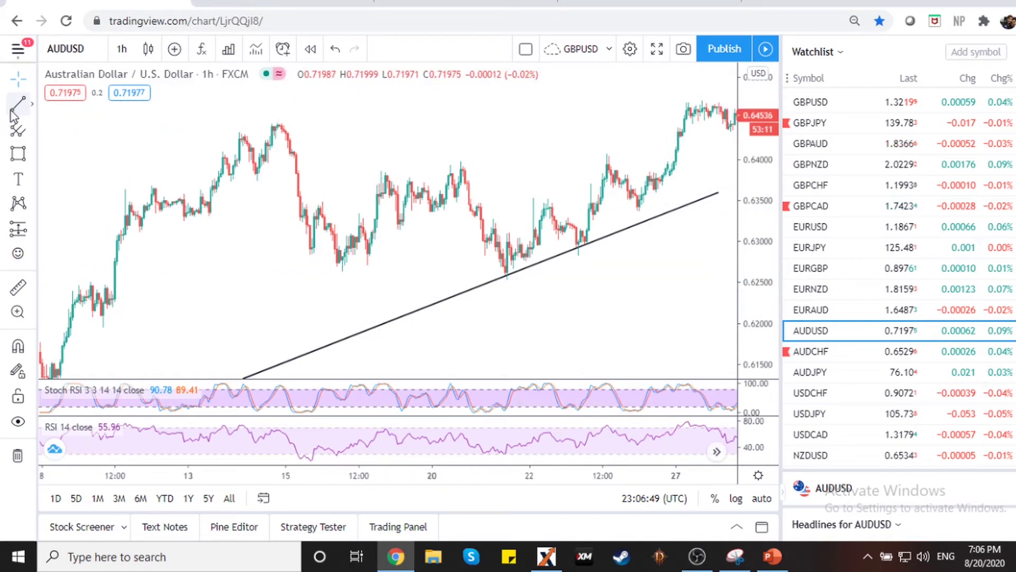
left_click(275, 124)
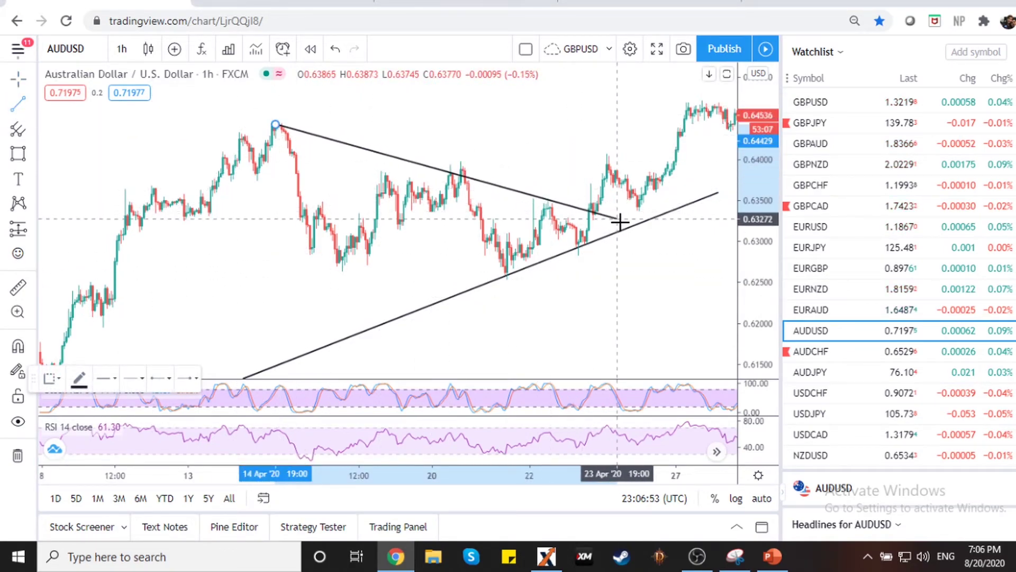
left_click(658, 215)
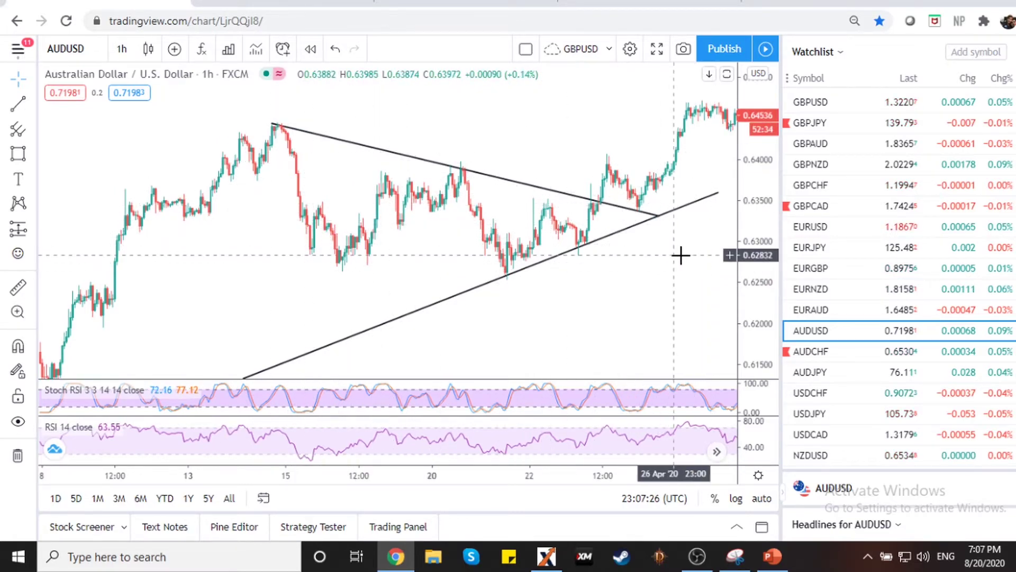
Step: Place a long position at the 23 April breakout above the descending trend line, with entry at about 0.6353
scroll(642, 279, "up", 2)
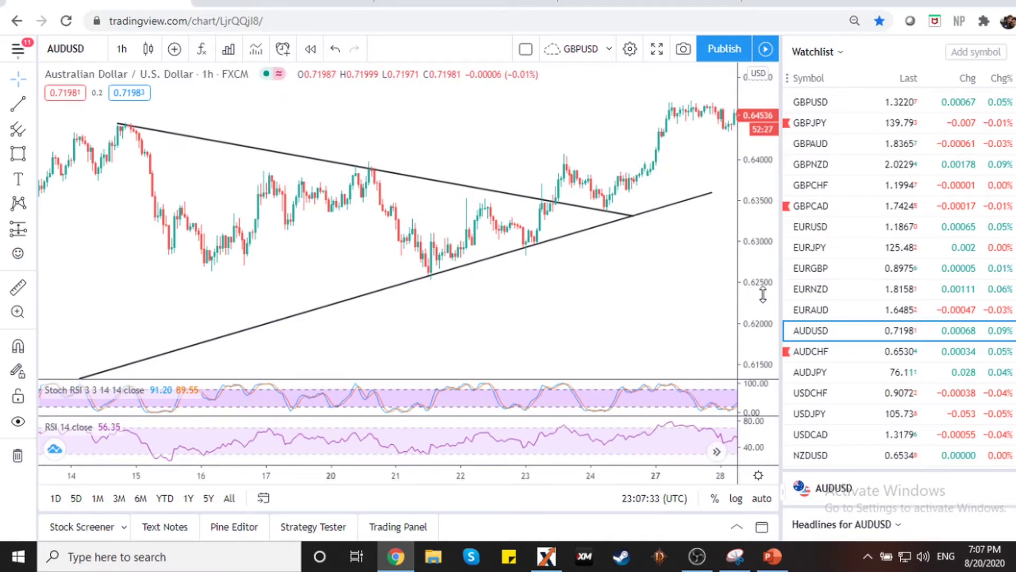
left_click_drag(754, 287, 746, 217)
scroll(628, 315, "up", 4)
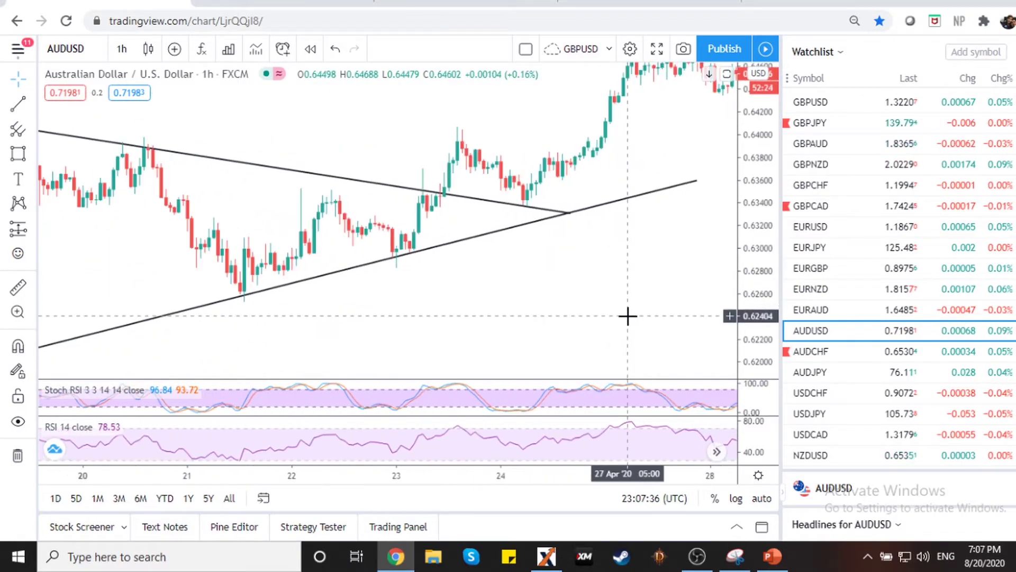
left_click_drag(747, 301, 743, 201)
left_click_drag(597, 307, 747, 222)
left_click_drag(650, 192, 669, 264)
left_click_drag(644, 231, 667, 274)
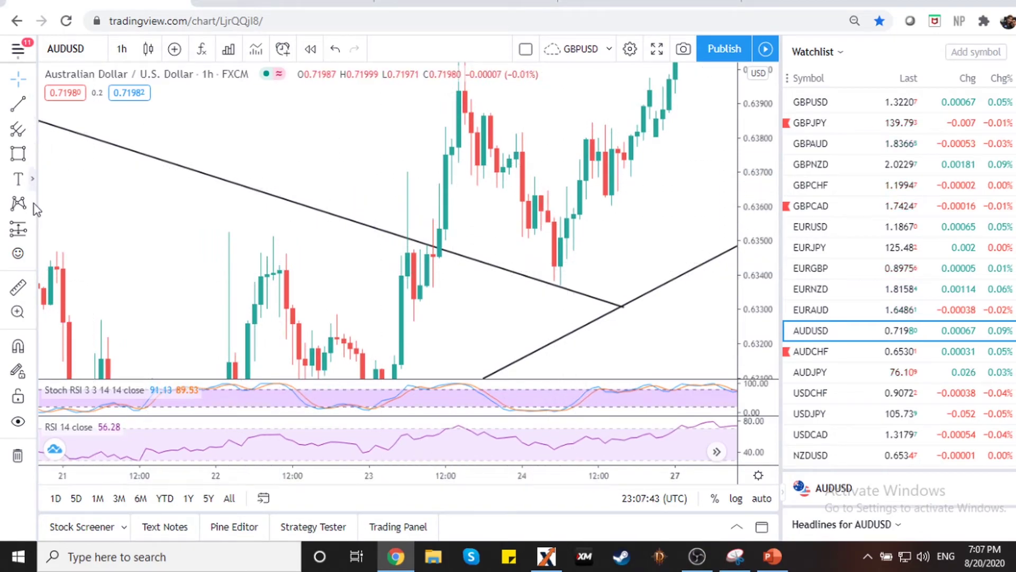
left_click(18, 228)
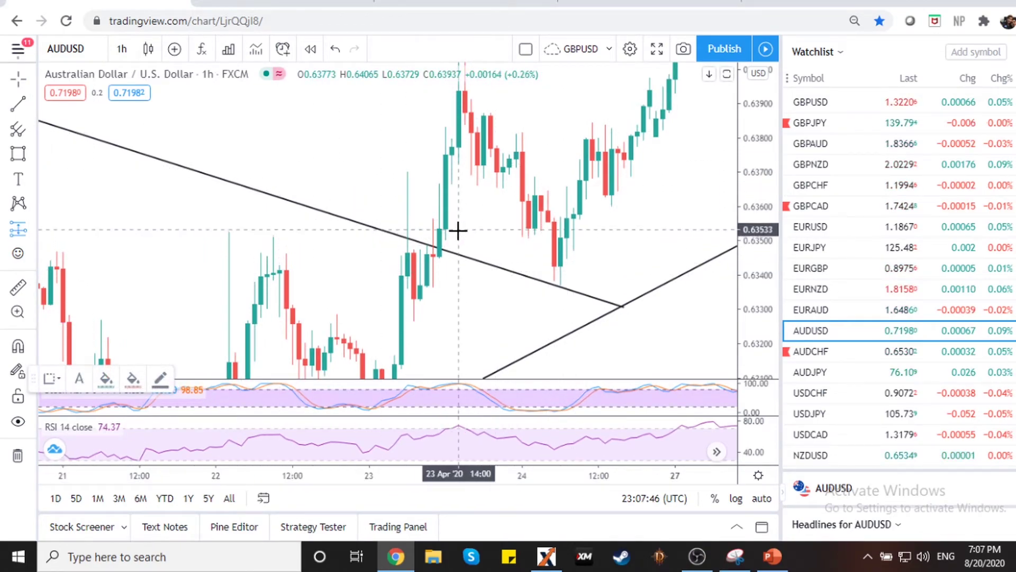
left_click(445, 230)
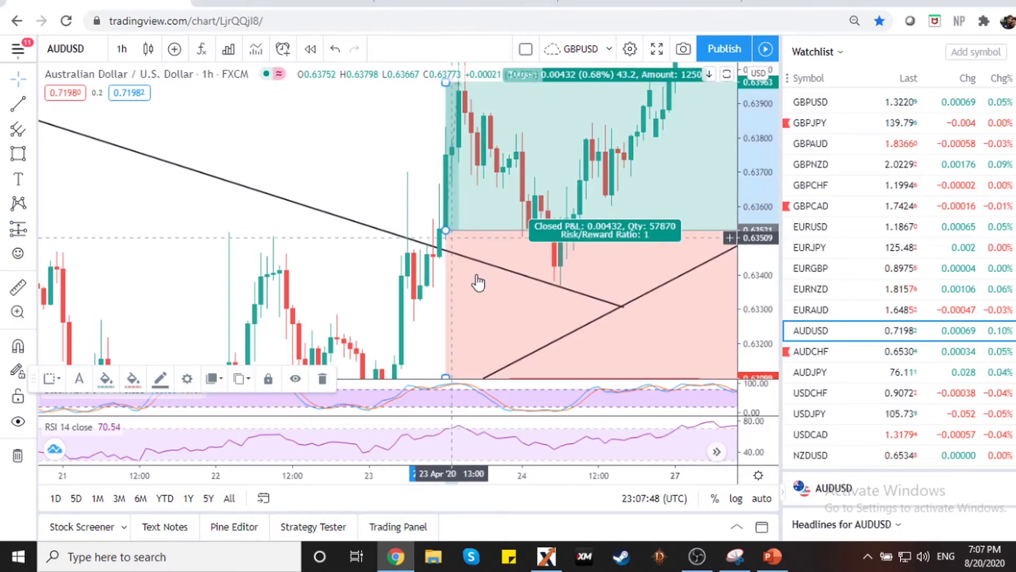
Step: Adjust the long position's target to about 0.6391 and its stop to about 0.6327, and delete the position
scroll(500, 290, "down", 2)
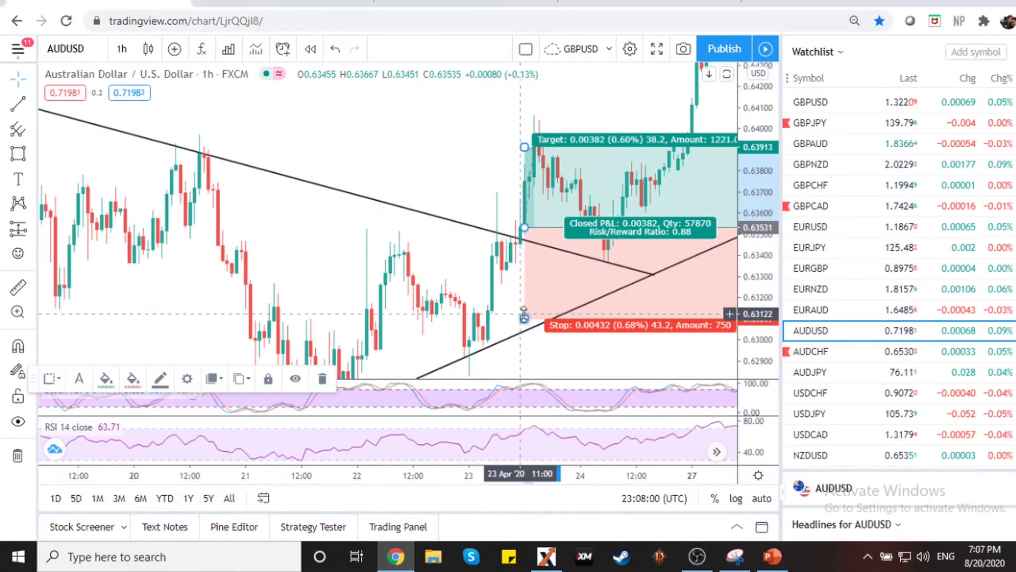
left_click_drag(525, 318, 527, 284)
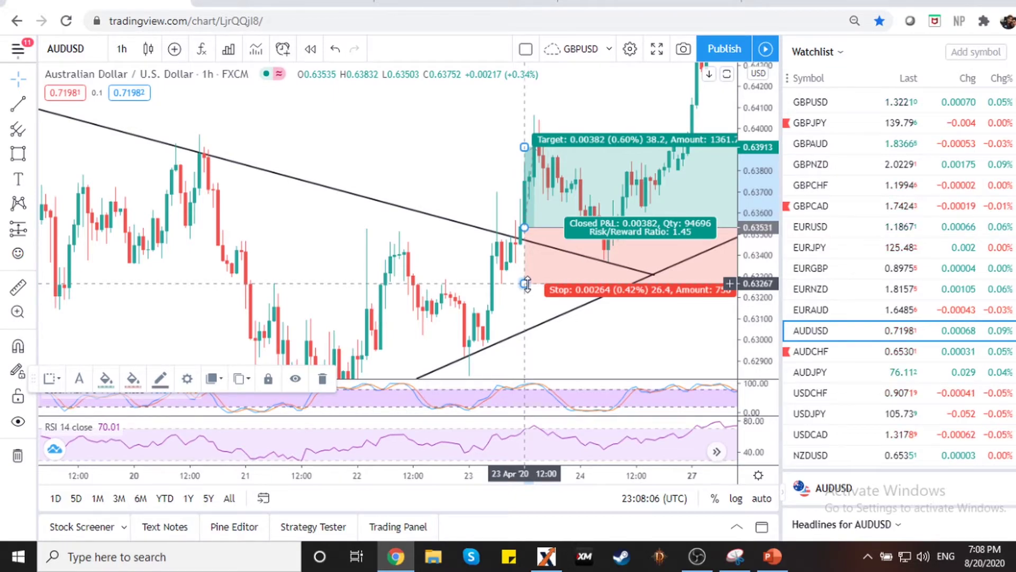
key("Delete")
Step: Draw a trend line along the pullback after the breakout, from about 0.6401 on 23 April to 0.6344 on 24 April
scroll(540, 249, "down", 3)
scroll(540, 249, "up", 3)
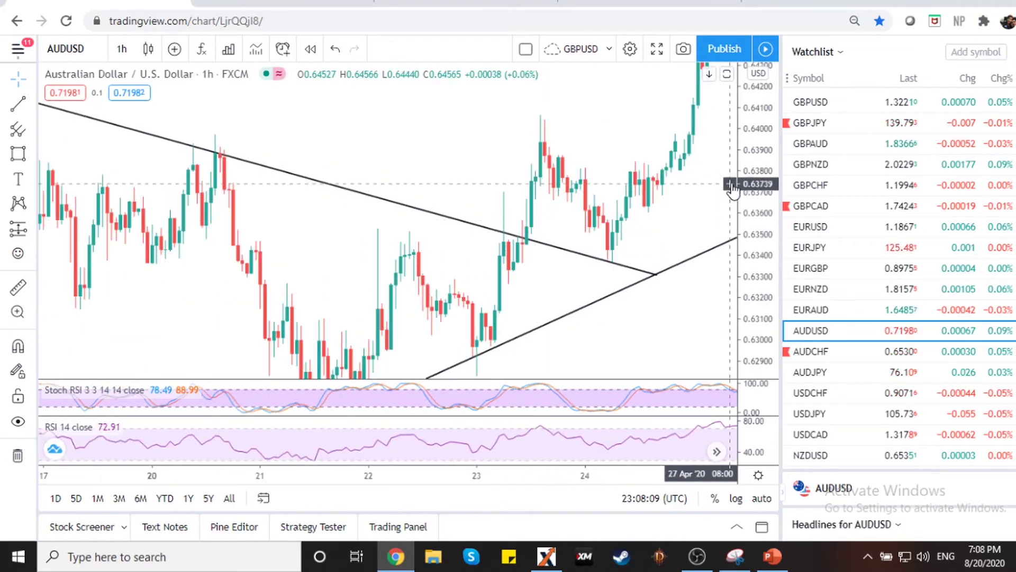
left_click_drag(751, 174, 738, 234)
scroll(438, 156, "down", 5)
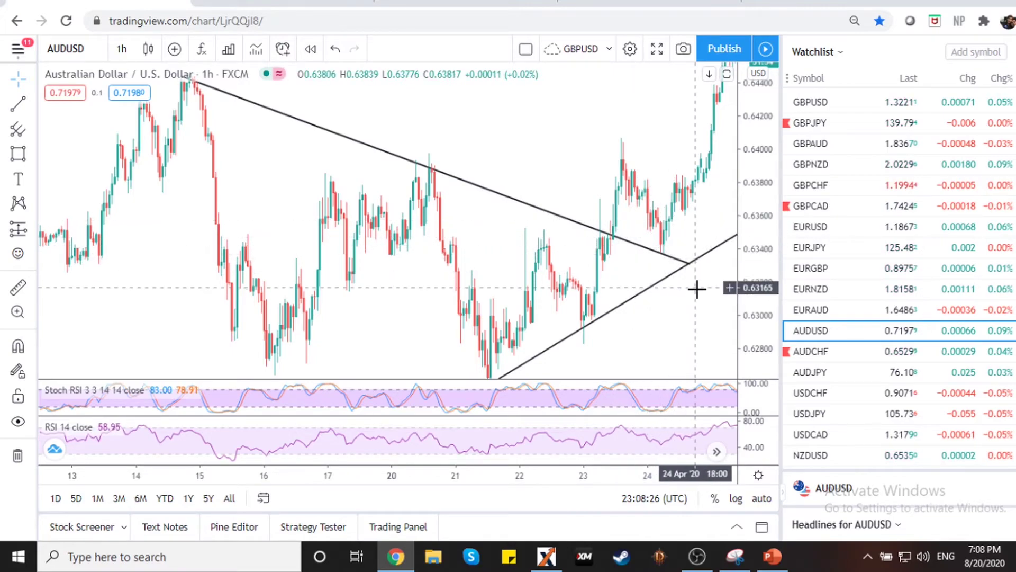
scroll(697, 288, "up", 3)
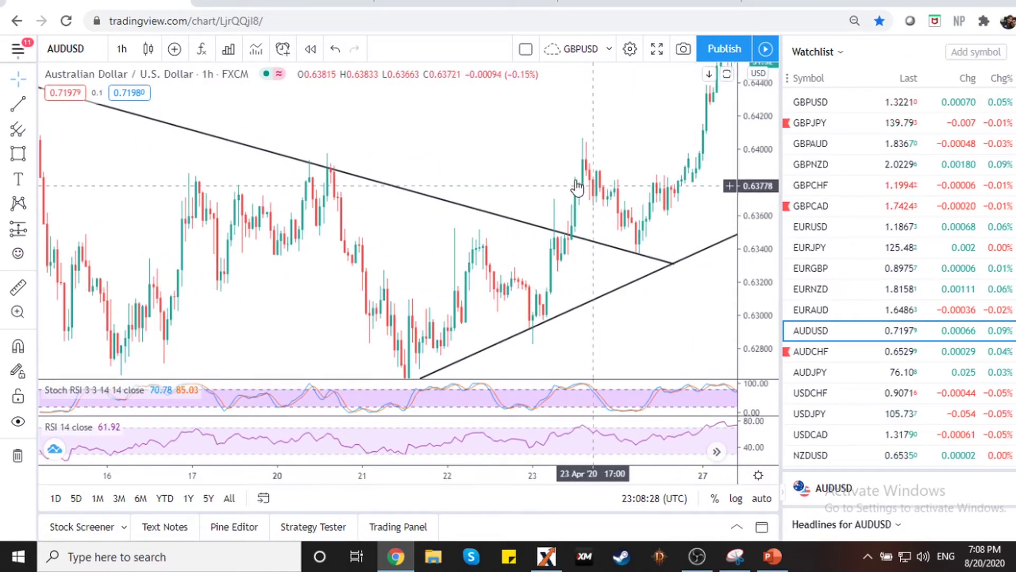
left_click(21, 105)
left_click(590, 148)
left_click(645, 242)
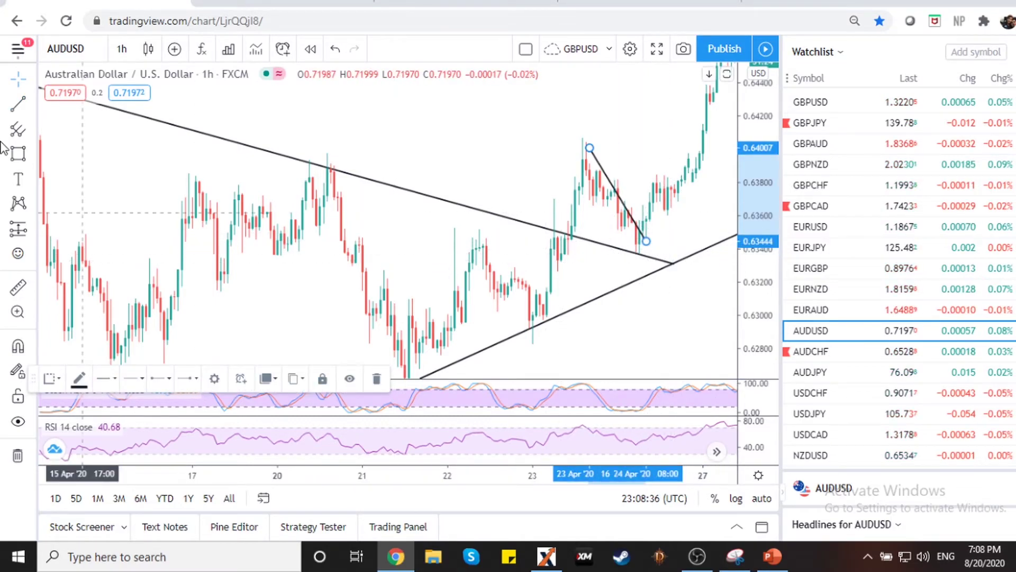
Step: Mark the swings inside the triangle with a rising line from about 0.6269 to 0.6345 and a falling line down to 0.6302
left_click(18, 105)
left_click(394, 365)
left_click(469, 241)
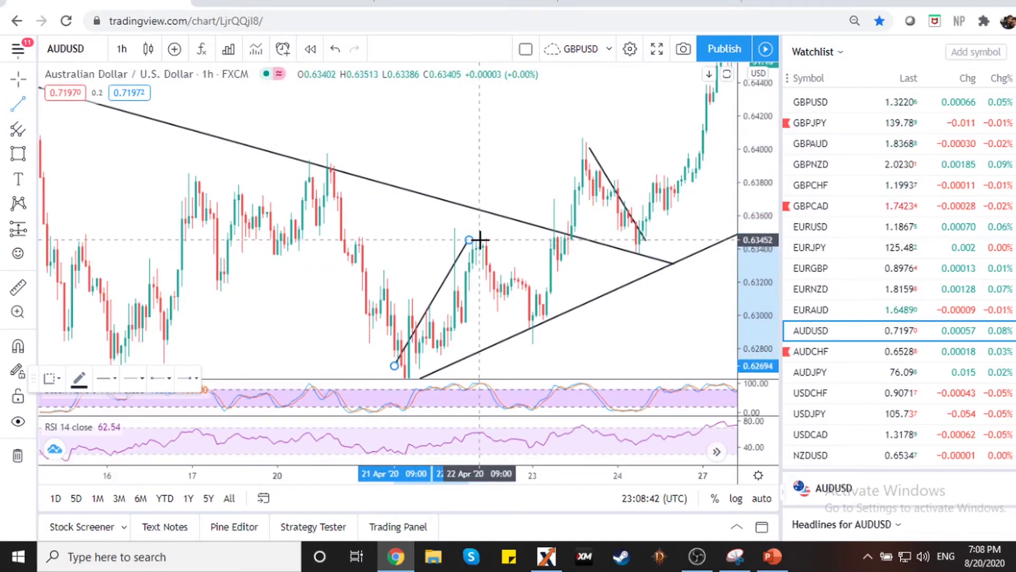
left_click(479, 239)
left_click(543, 311)
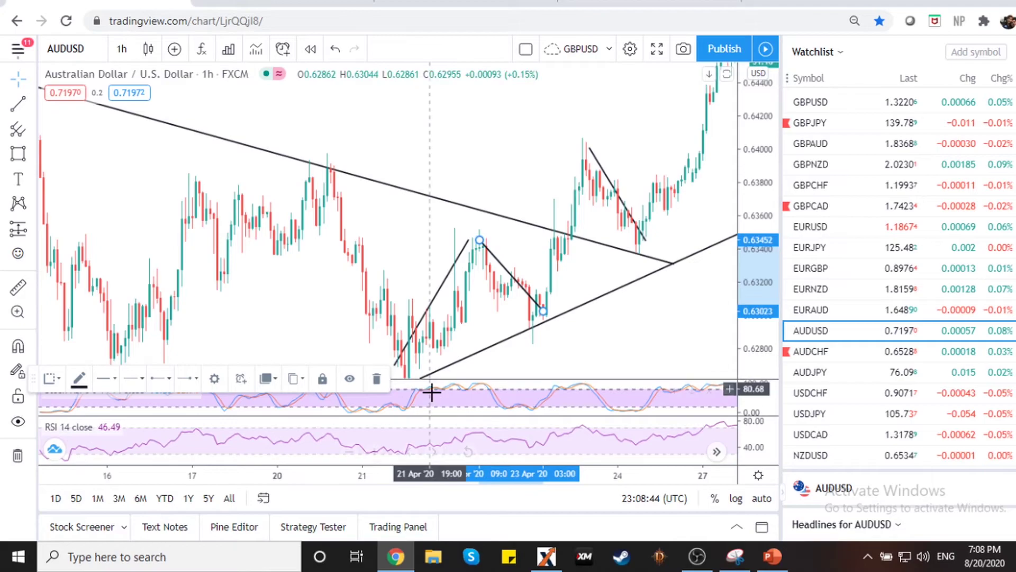
Step: Draw a rising line along the 23 April breakout leg from about 0.6325 to 0.6399
left_click_drag(762, 176, 763, 228)
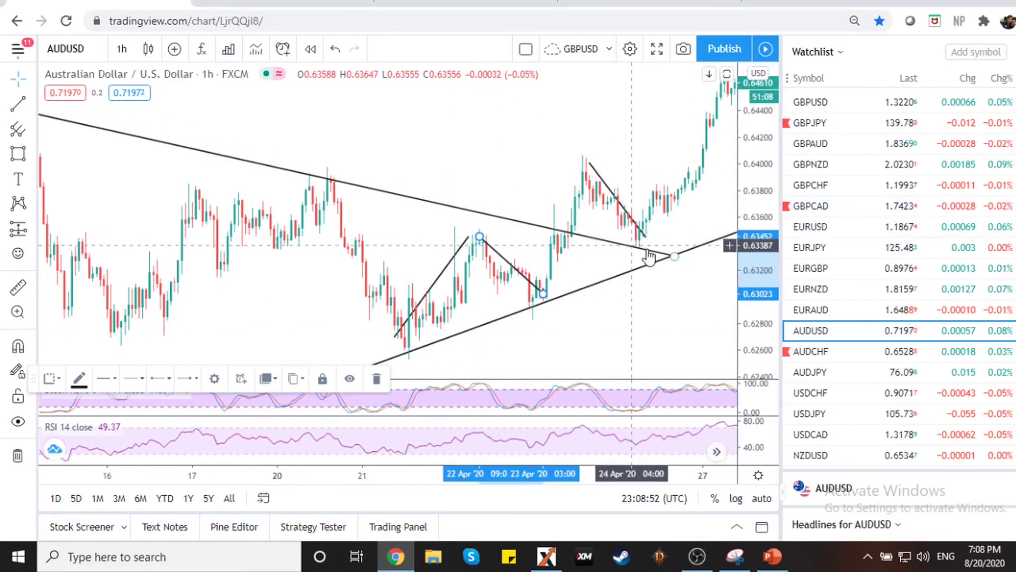
key("alt+t")
left_click(540, 263)
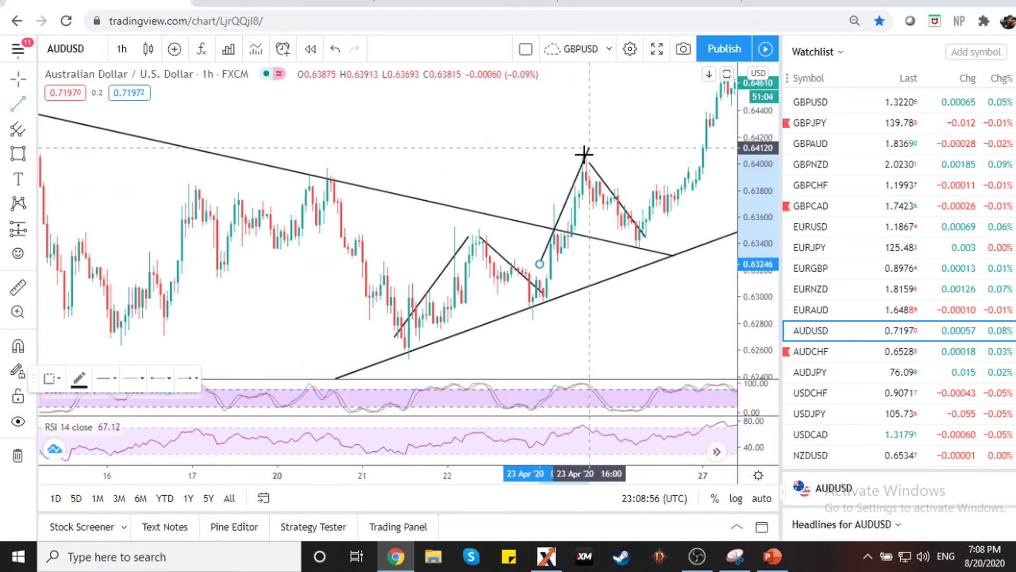
left_click(579, 165)
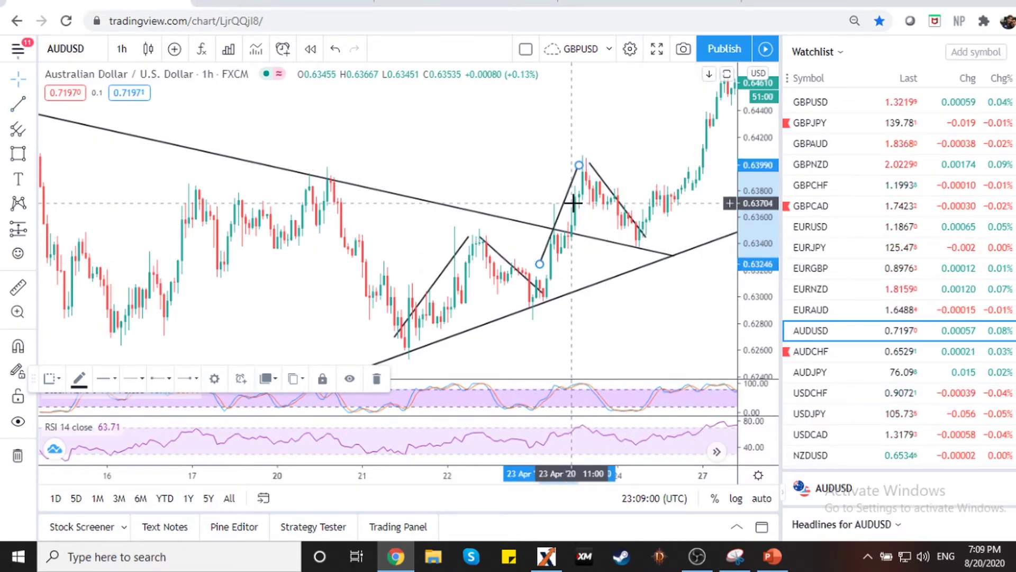
Step: Delete the four short swing lines, leaving only the two triangle trend lines
key("Delete")
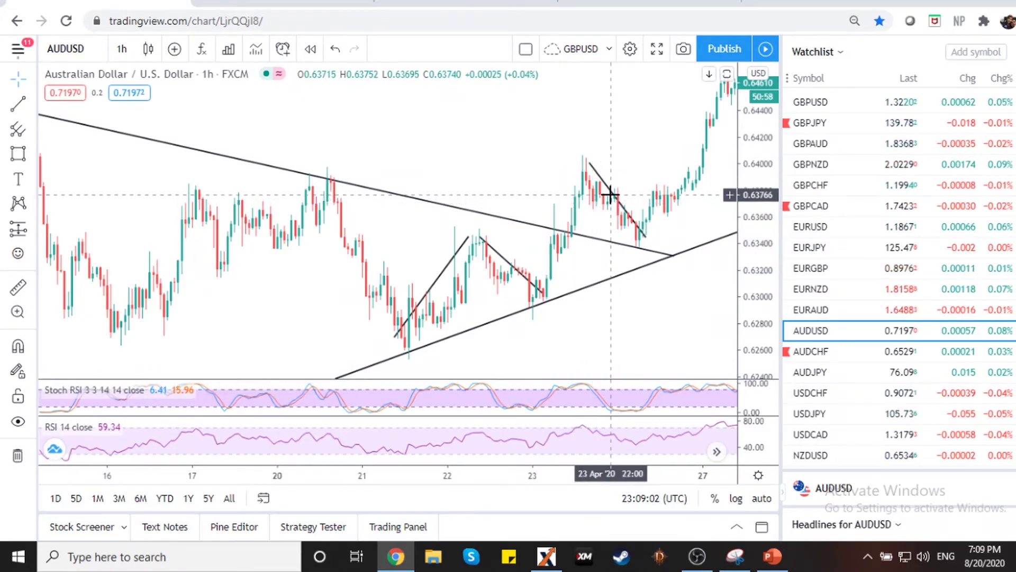
key("Delete")
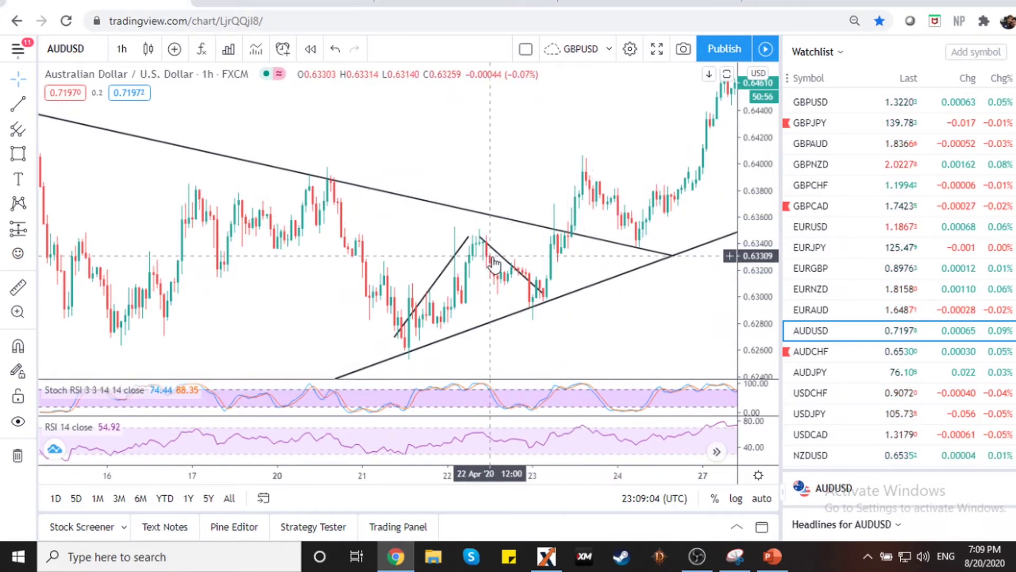
left_click(492, 256)
left_click(498, 254)
key("Delete")
left_click(458, 254)
key("Delete")
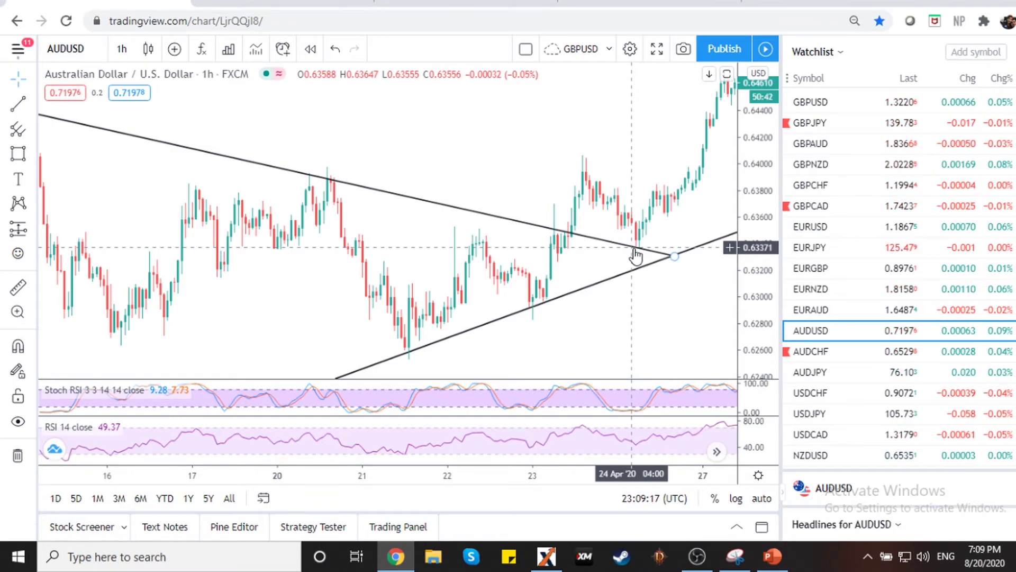
Step: Switch the AUDUSD chart to the daily timeframe and bring the 2016–2020 price action into view
left_click(122, 48)
left_click(151, 362)
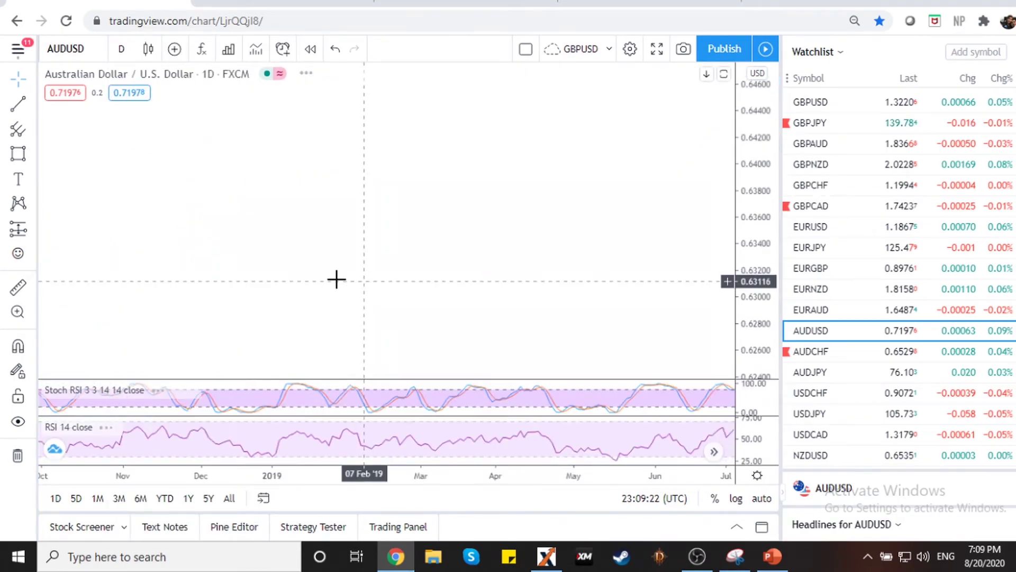
scroll(352, 272, "down", 5)
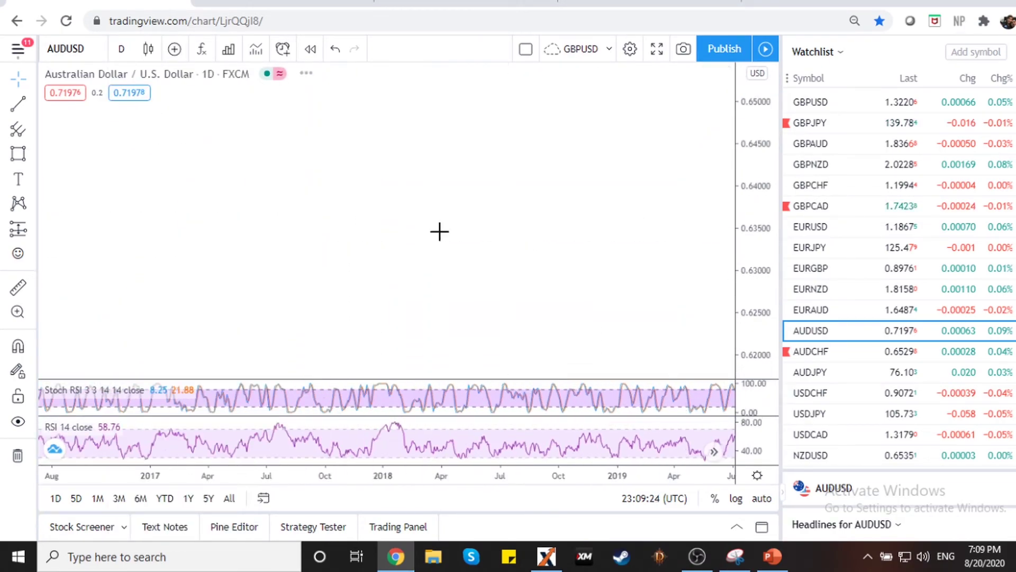
scroll(374, 232, "down", 6)
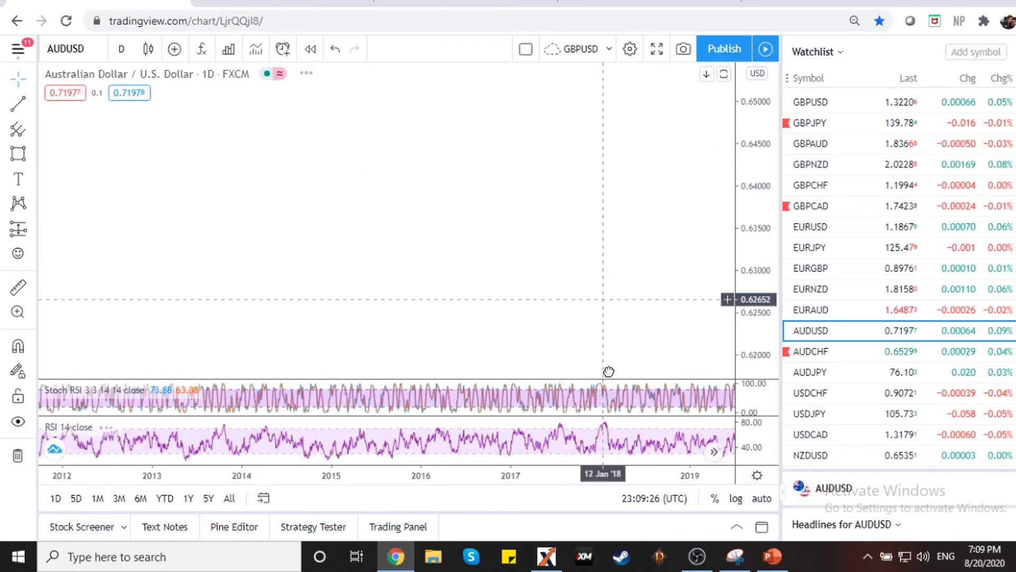
left_click_drag(609, 371, 526, 334)
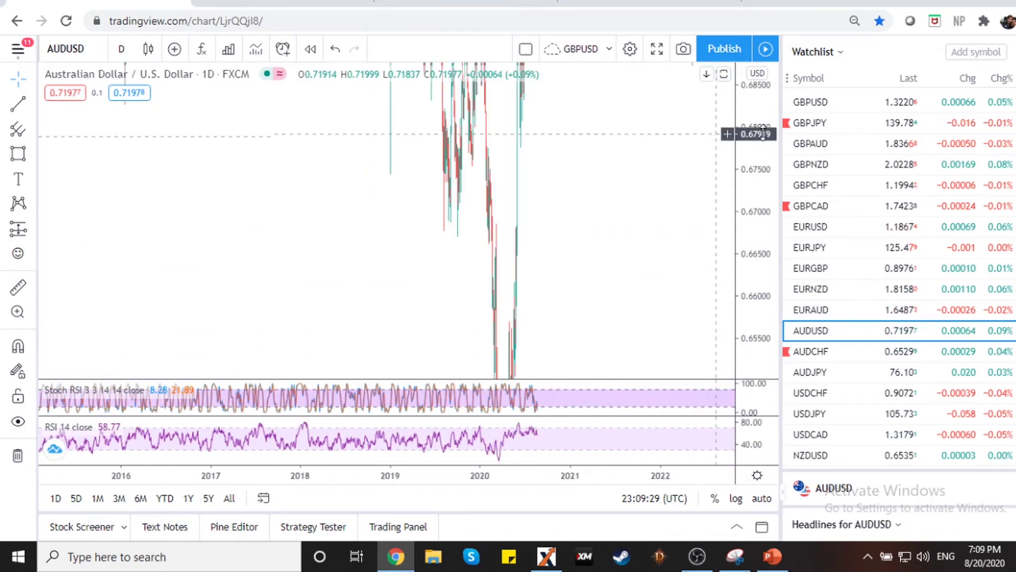
left_click_drag(760, 139, 749, 407)
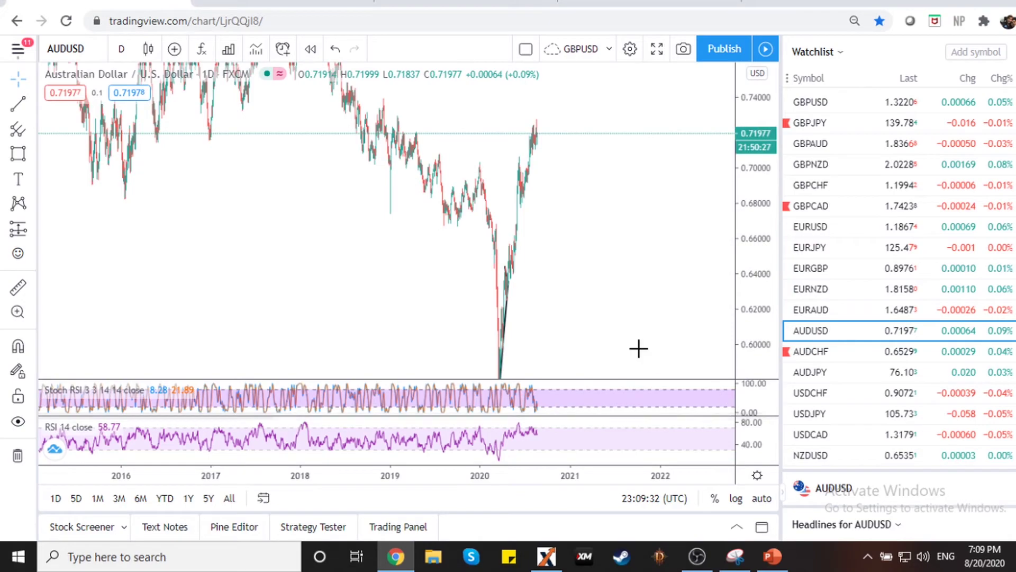
Step: Examine the March–May 2020 triangle and its breakout candles up close on the daily AUDUSD chart
scroll(428, 275, "up", 3)
left_click_drag(429, 275, 595, 240)
left_click_drag(755, 279, 752, 373)
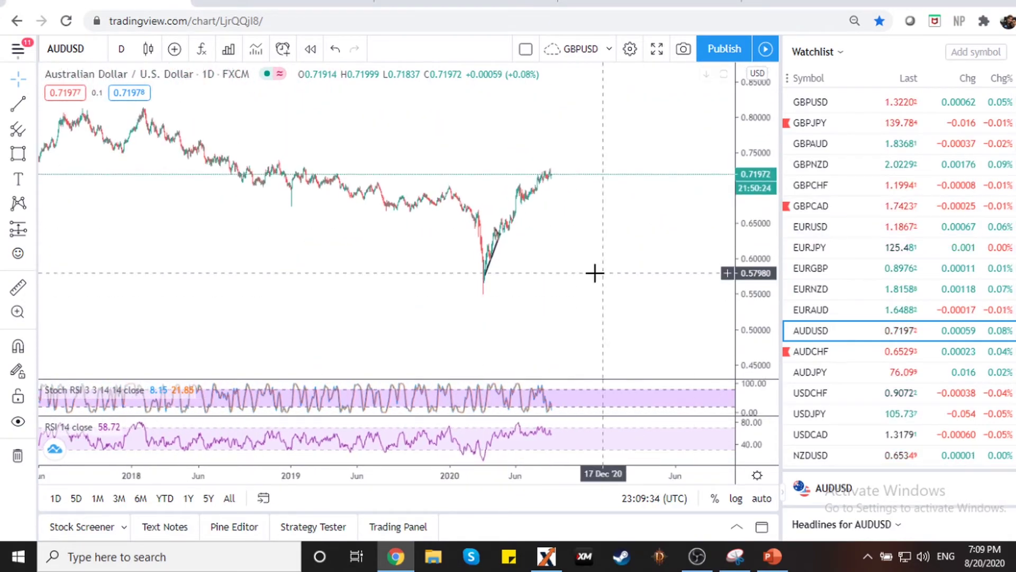
scroll(450, 270, "up", 5)
left_click_drag(450, 270, 710, 285)
scroll(710, 285, "up", 6)
left_click_drag(349, 259, 754, 145)
left_click_drag(588, 272, 753, 233)
left_click_drag(757, 279, 757, 225)
left_click_drag(607, 281, 697, 286)
scroll(726, 294, "up", 6)
left_click_drag(473, 279, 708, 322)
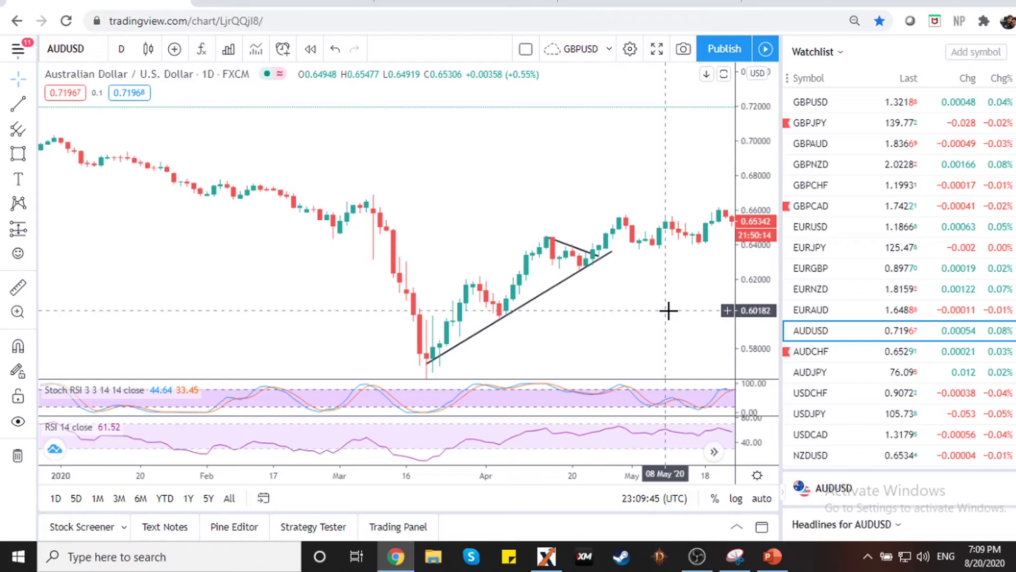
scroll(669, 311, "up", 3)
left_click_drag(649, 307, 652, 176)
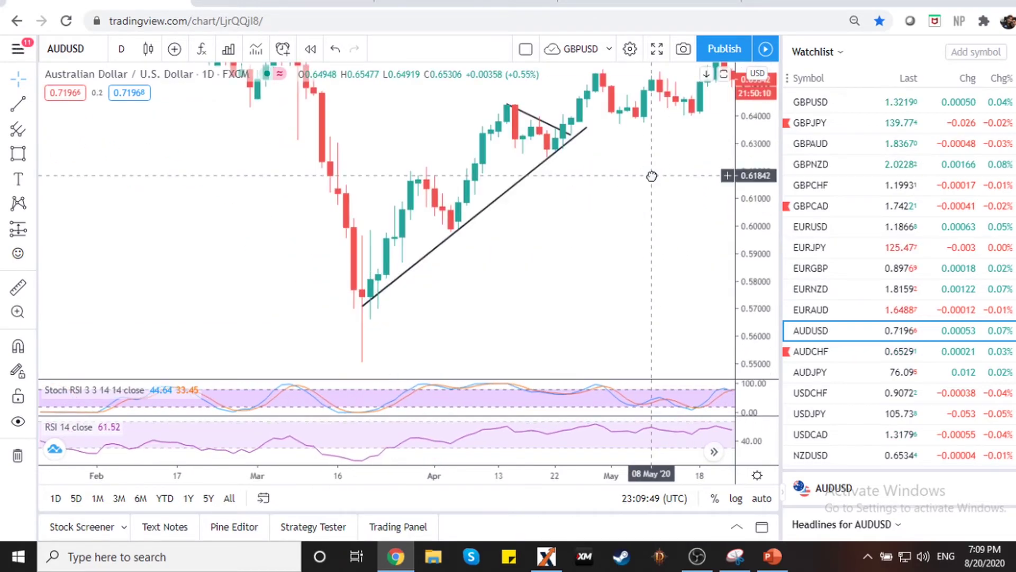
left_click_drag(756, 277, 756, 220)
left_click_drag(651, 268, 650, 322)
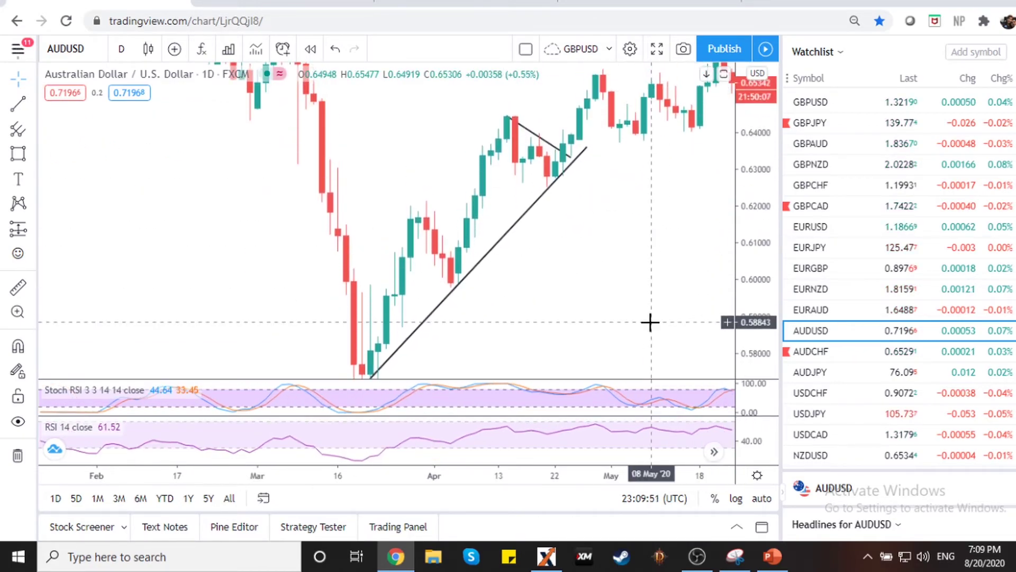
left_click_drag(751, 213, 751, 277)
scroll(572, 281, "up", 4)
left_click_drag(590, 293, 607, 301)
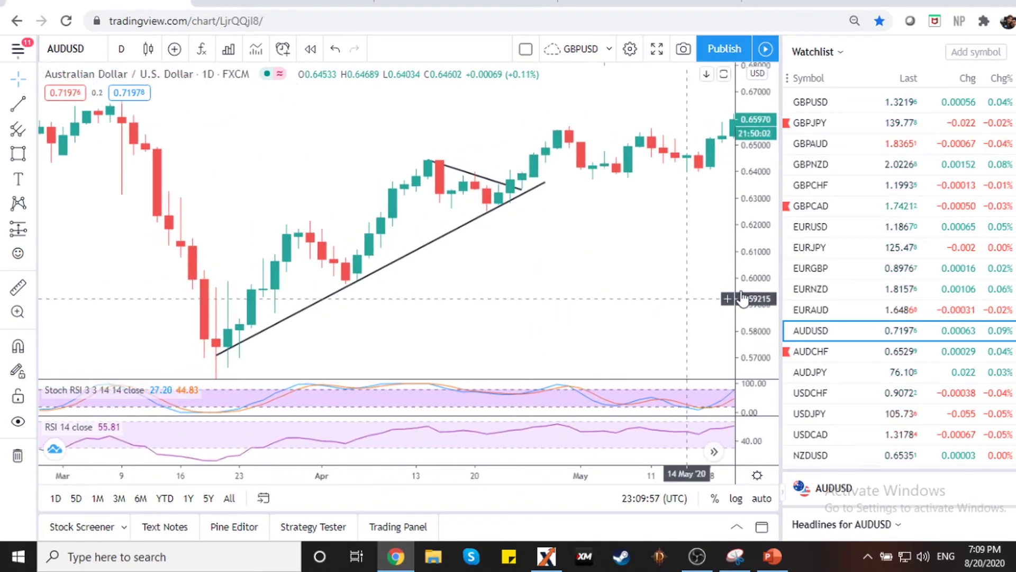
left_click_drag(756, 286, 761, 238)
left_click_drag(640, 274, 660, 299)
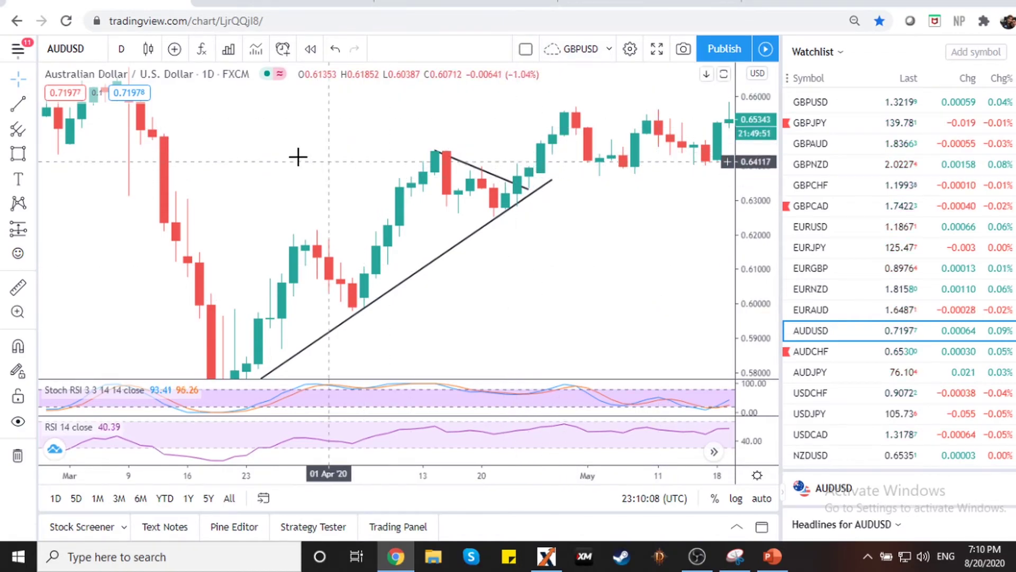
Step: Place a long position on the 23 April 2020 breakout candle with entry about 0.6368, target about 0.6448 and stop about 0.6263
left_click(31, 229)
left_click(95, 236)
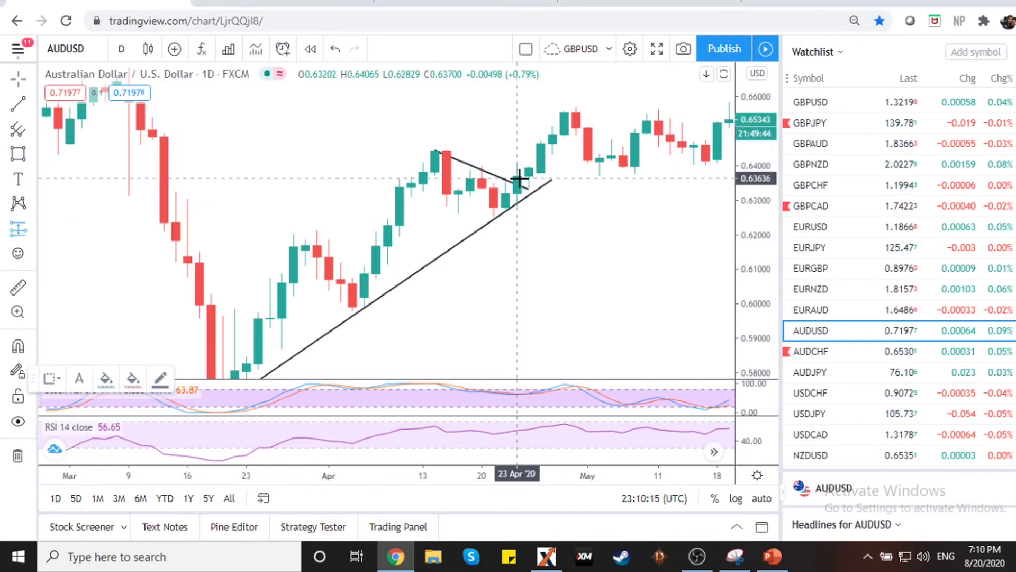
mouse_move(519, 176)
left_mouse_down()
mouse_move(519, 96)
mouse_move(519, 144)
left_mouse_up()
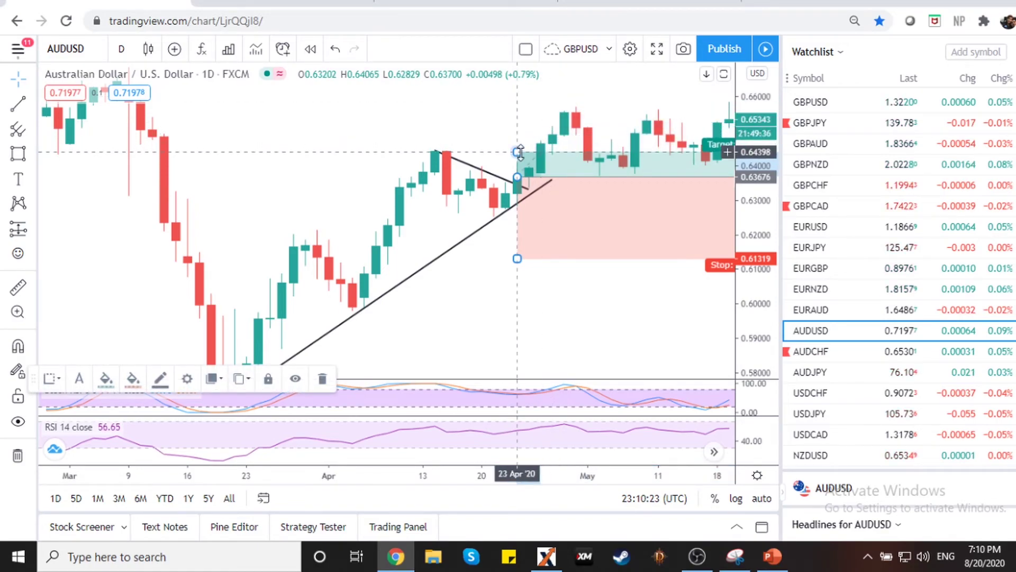
left_click_drag(522, 260, 514, 221)
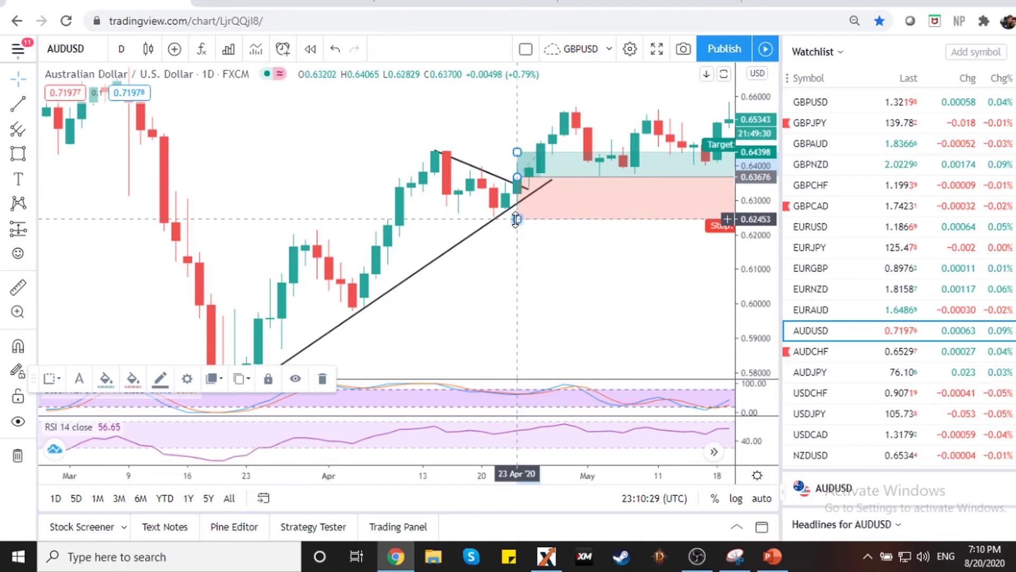
left_click(520, 261)
Step: Review the long position against the candles after the breakout and the triangle's rising trend line
scroll(519, 261, "up", 5)
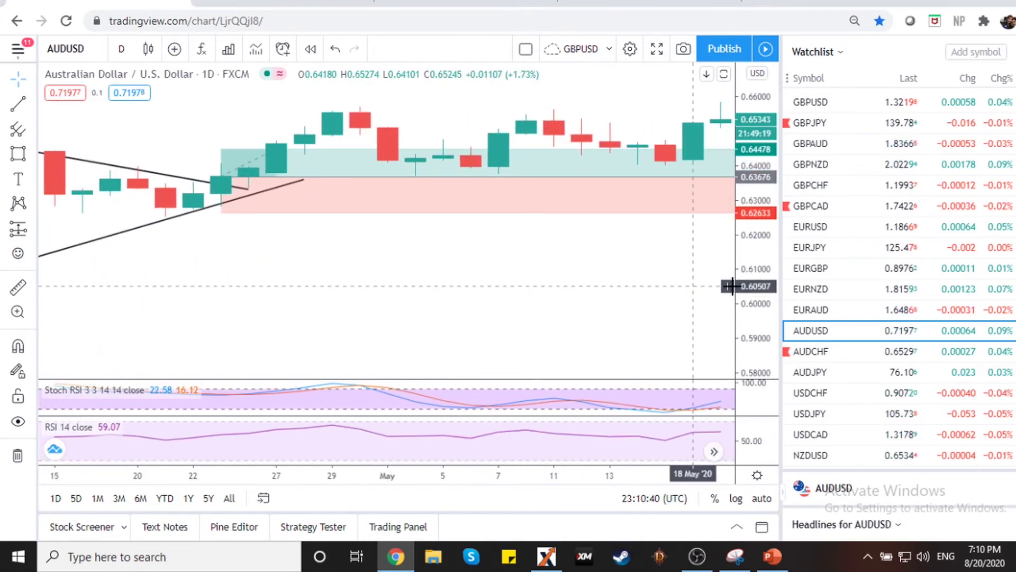
left_click_drag(765, 292, 745, 263)
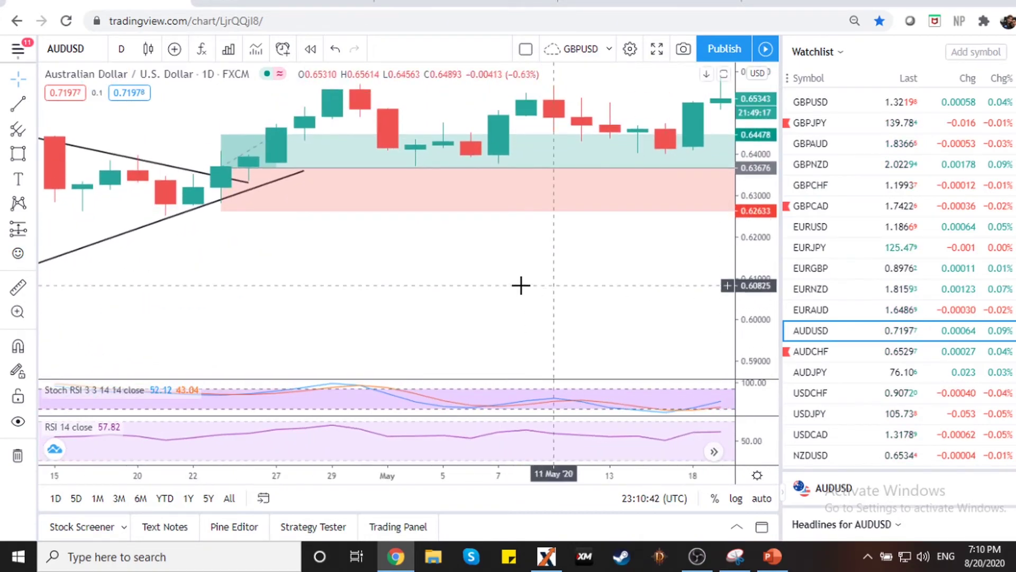
left_click_drag(303, 295, 571, 307)
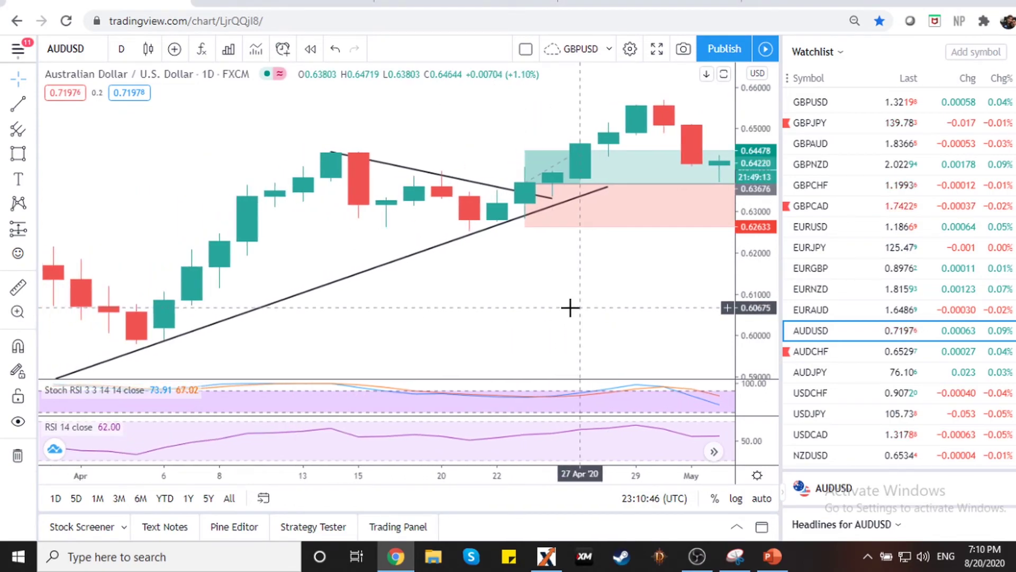
scroll(590, 277, "down", 5)
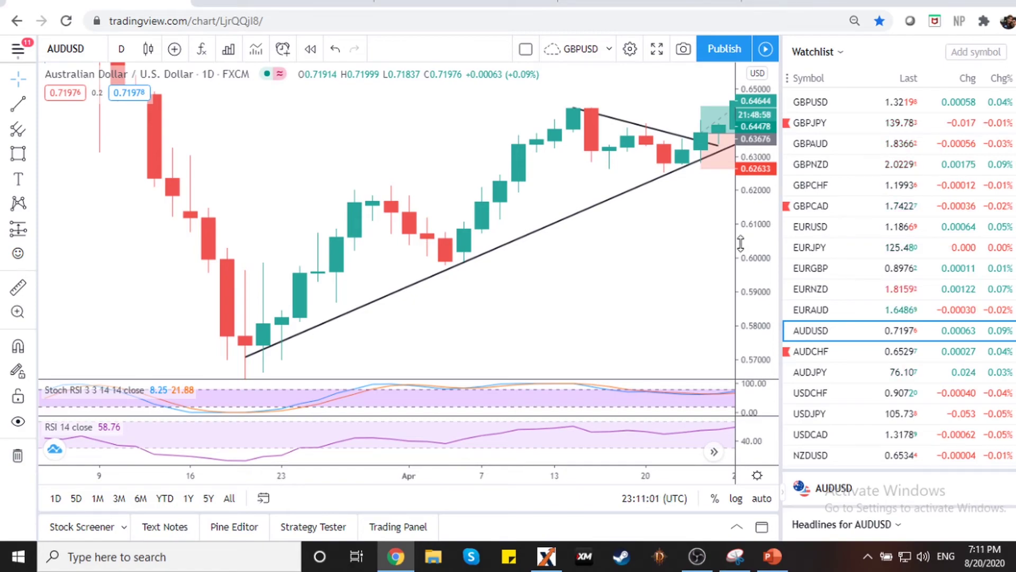
Step: Open the bookmarked Scalping search results on forexmt4indicators.com in the separate blank tab and dismiss the sign-up popup
left_click(764, 1)
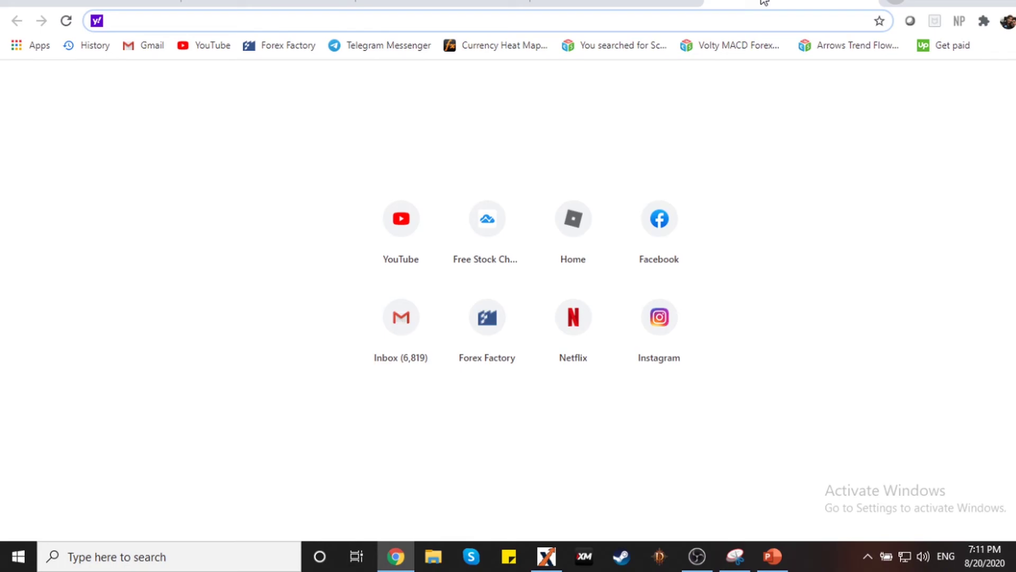
left_click(628, 51)
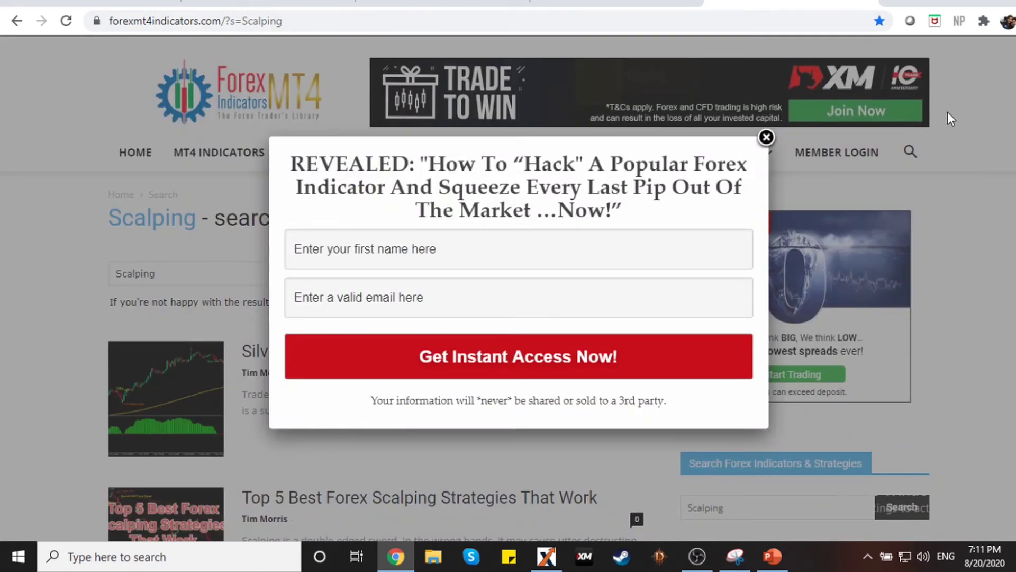
left_click(766, 137)
mouse_move(770, 143)
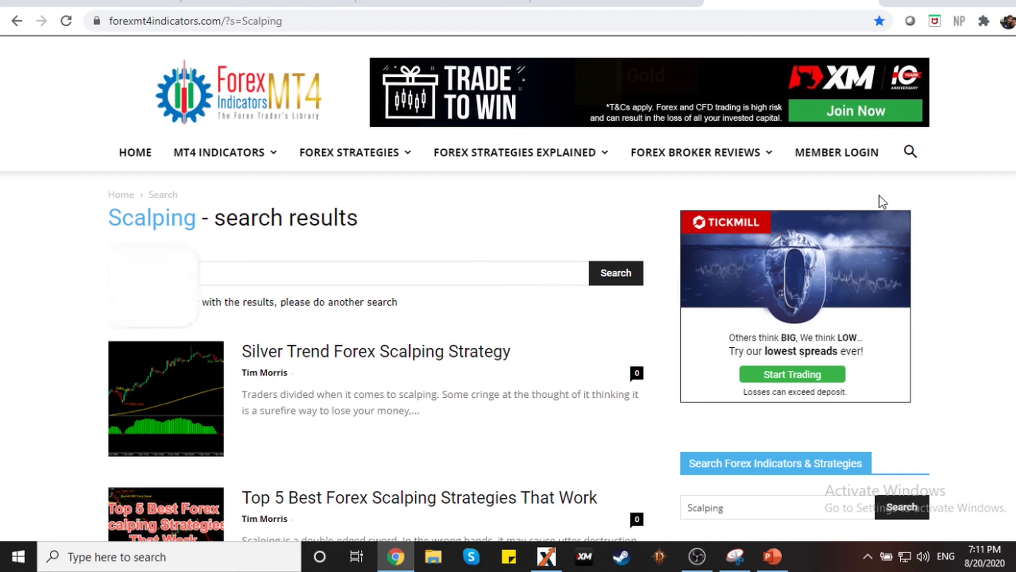
Step: Switch to the already open Facebook group page Forex for Beginners PHI
left_click(267, 3)
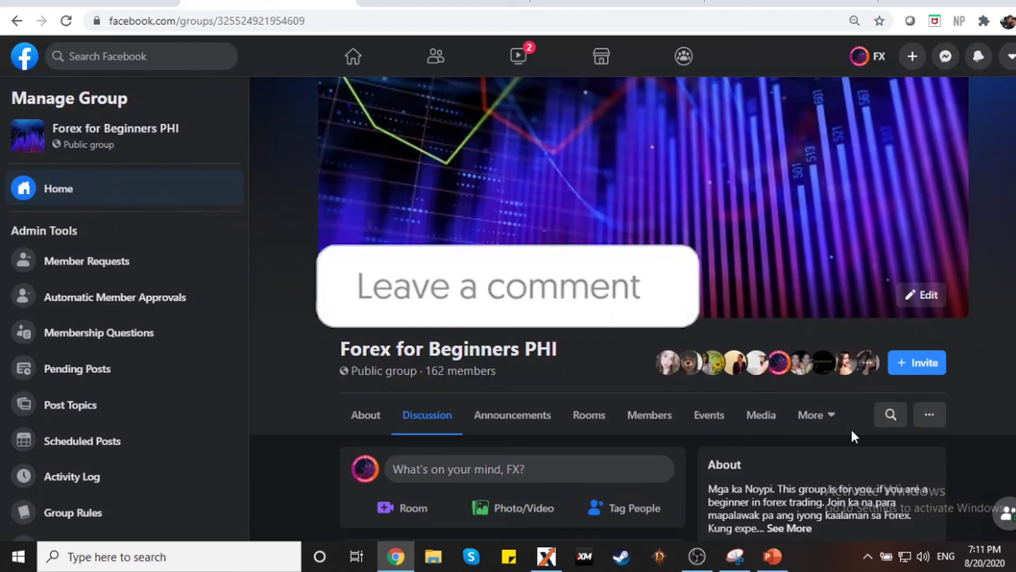